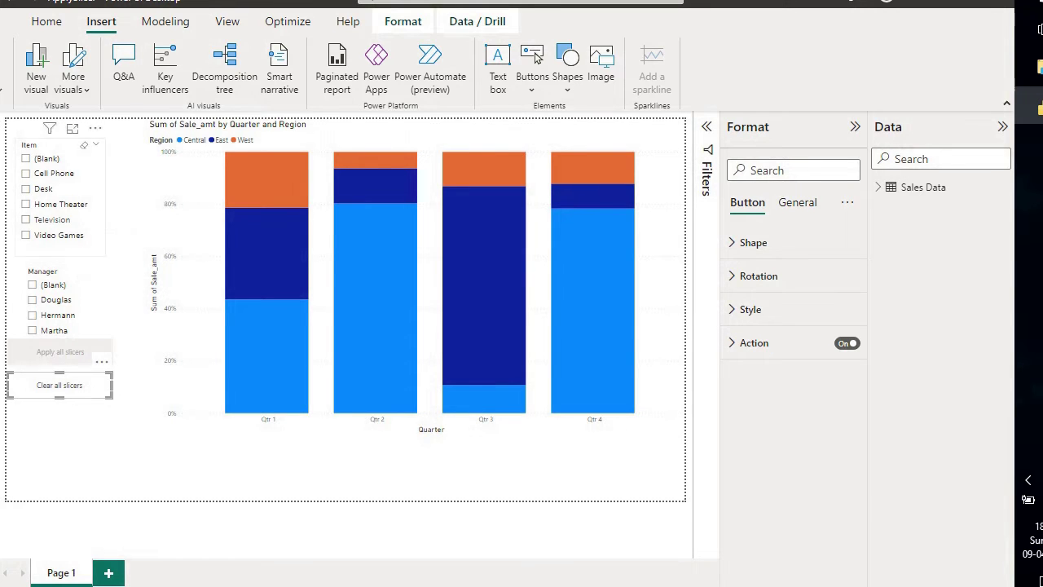
# Tick Desk in the Item slicer and Hermann in Manager, then apply both via Apply all slicers.
pyautogui.click(25, 188)
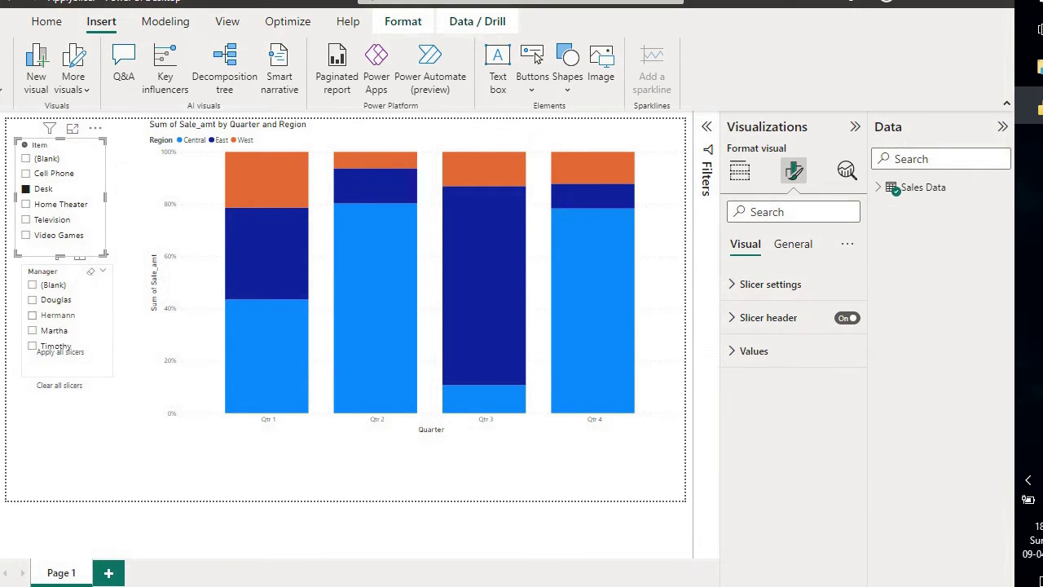
pyautogui.click(33, 315)
pyautogui.press('Escape')
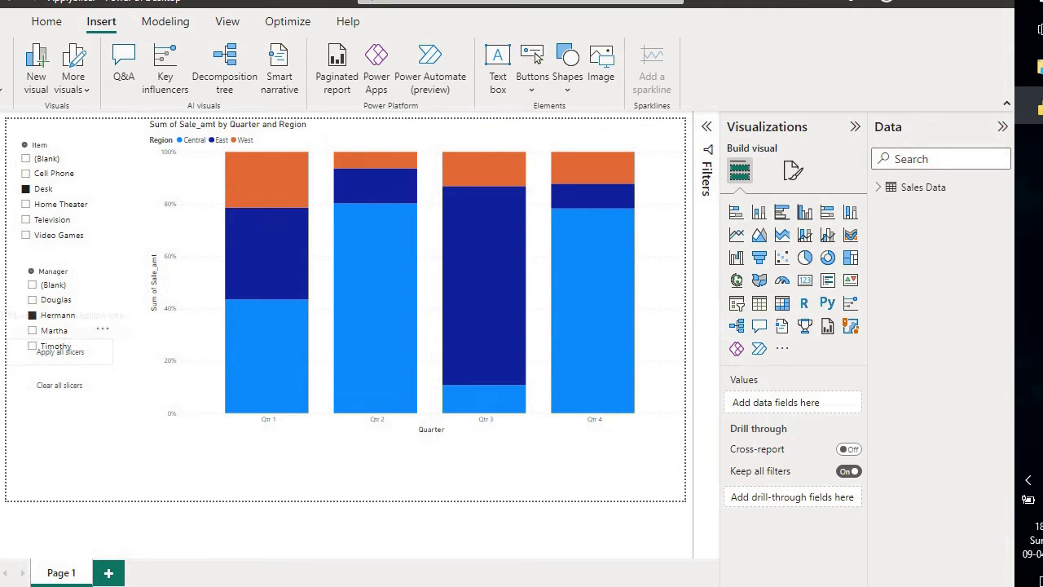
pyautogui.moveTo(65, 309)
pyautogui.click(60, 351)
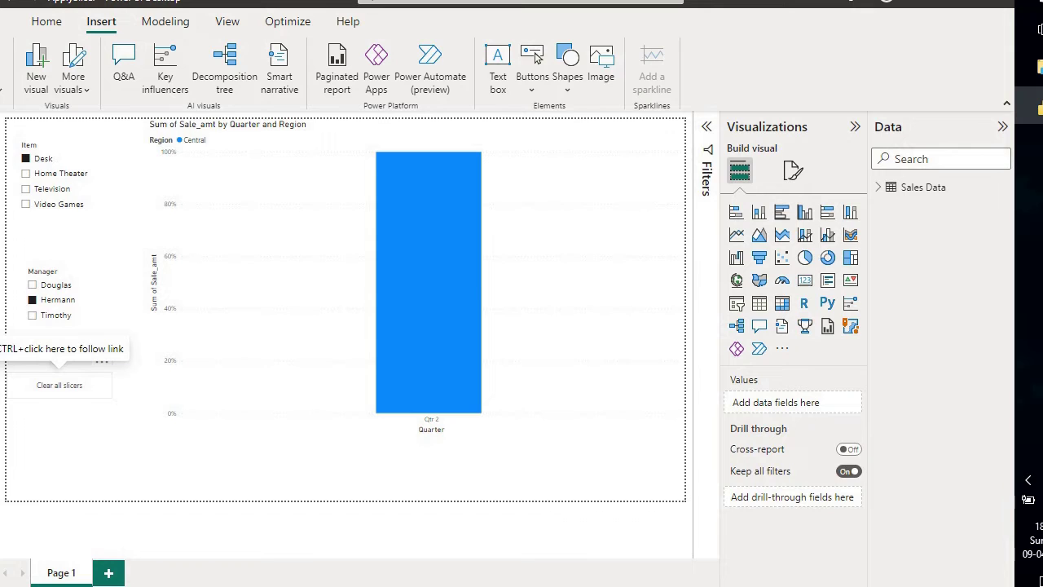
# Reset the Item and Manager slicers with the Clear all slicers button.
pyautogui.click(60, 385)
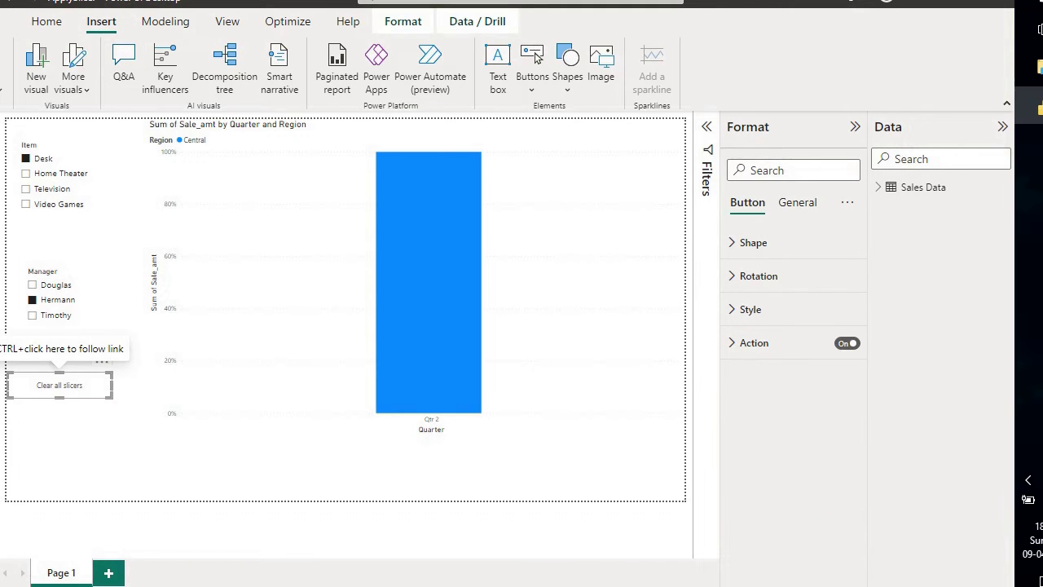
pyautogui.keyDown('ctrl'); pyautogui.click(59, 385); pyautogui.keyUp('ctrl')
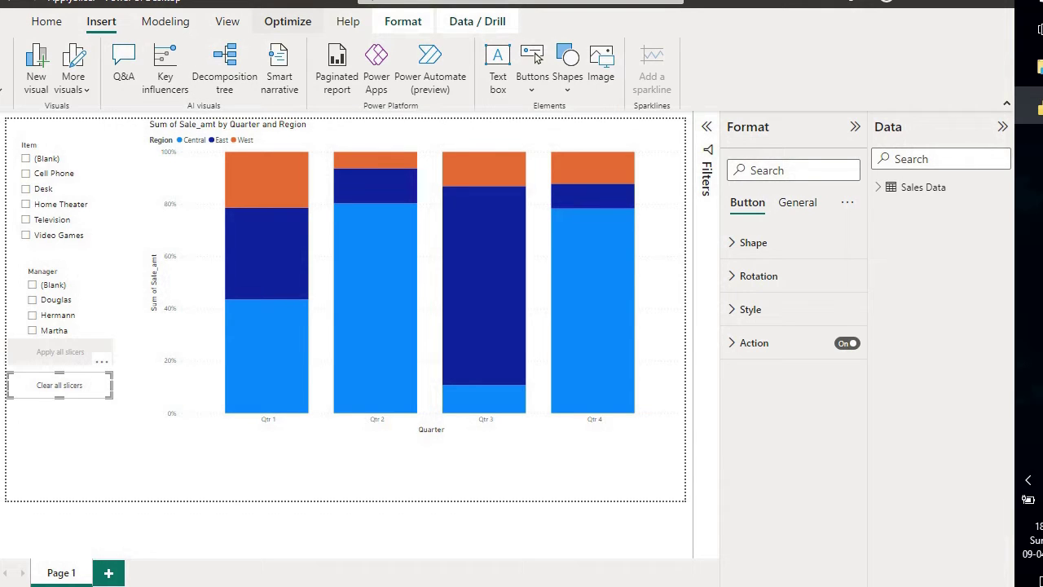
# View the Optimize ribbon, then browse the Insert Buttons list down to Clear all slicers and dismiss it.
pyautogui.click(287, 22)
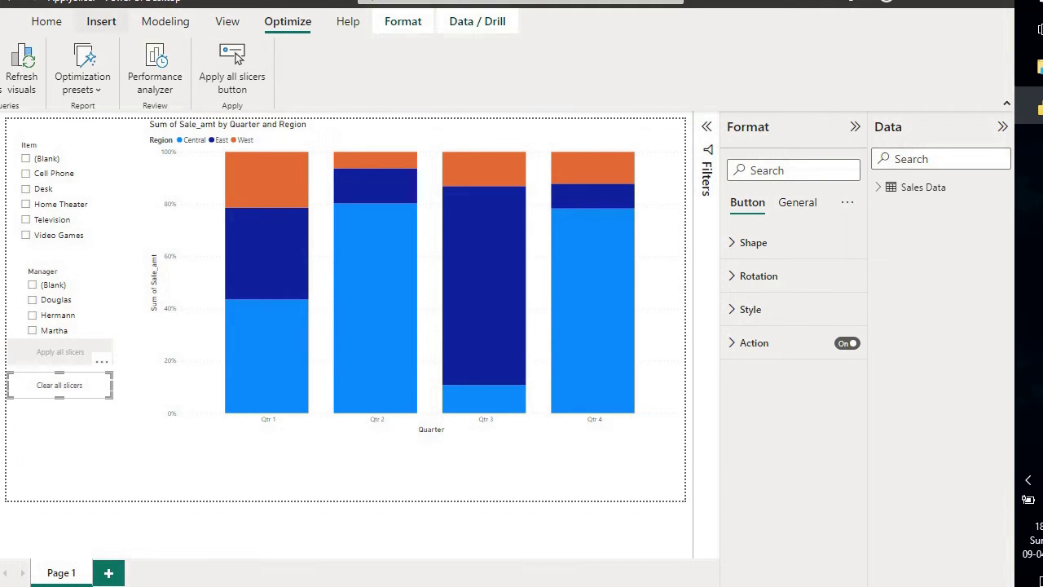
pyautogui.click(101, 21)
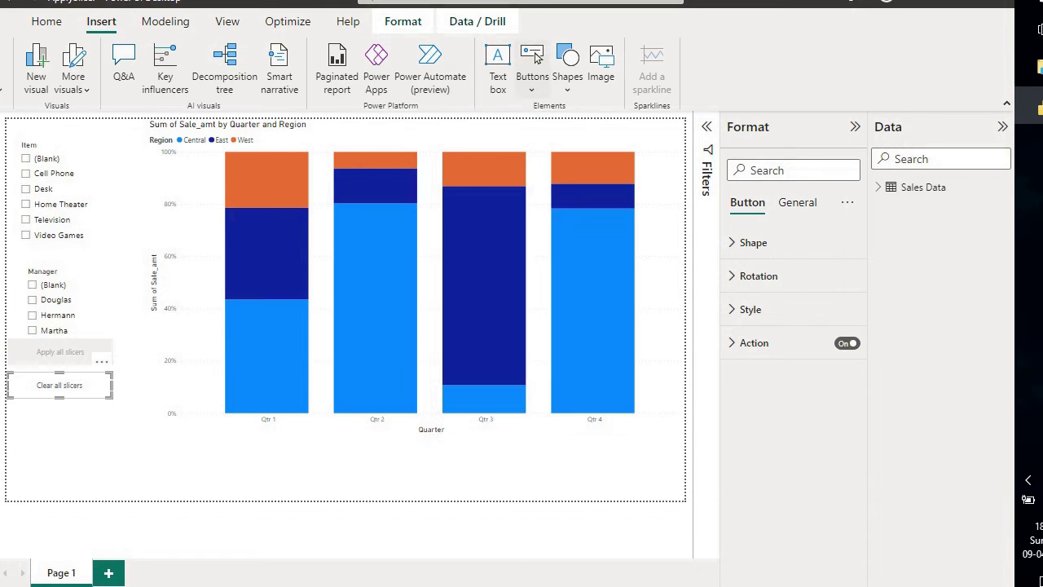
pyautogui.click(537, 55)
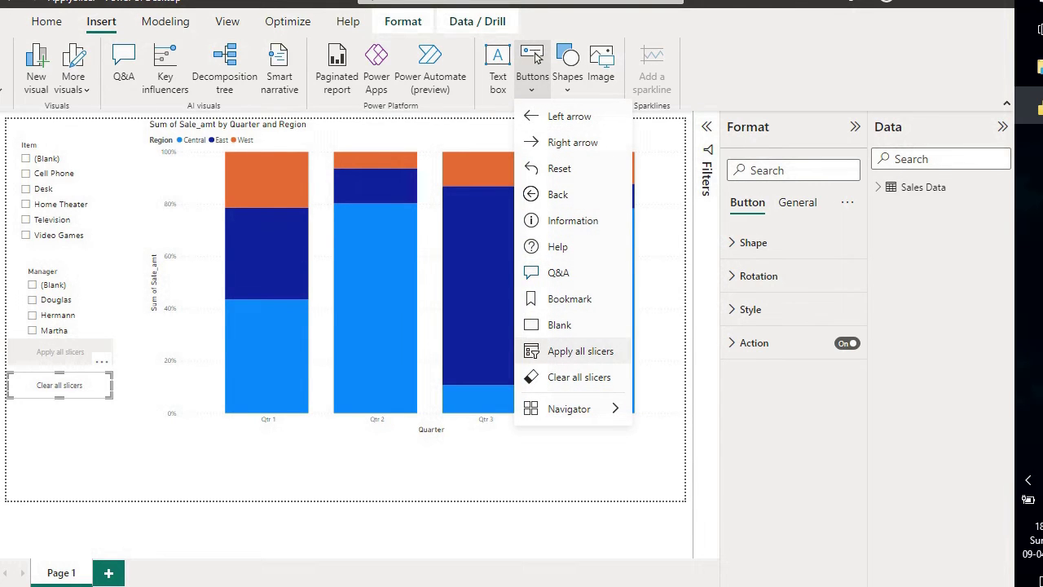
pyautogui.press('Down')
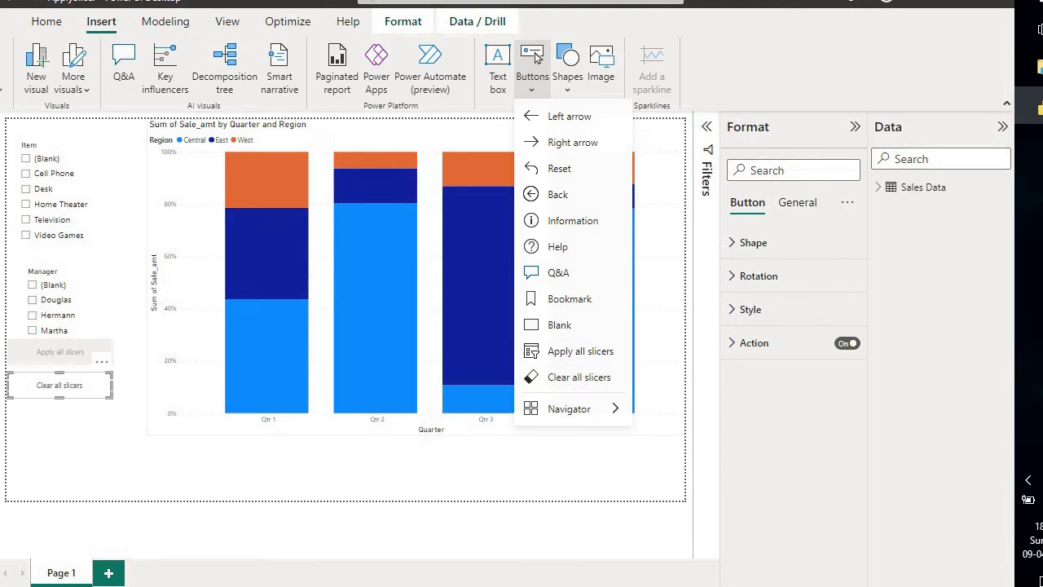
pyautogui.press('Escape')
pyautogui.press('Escape')
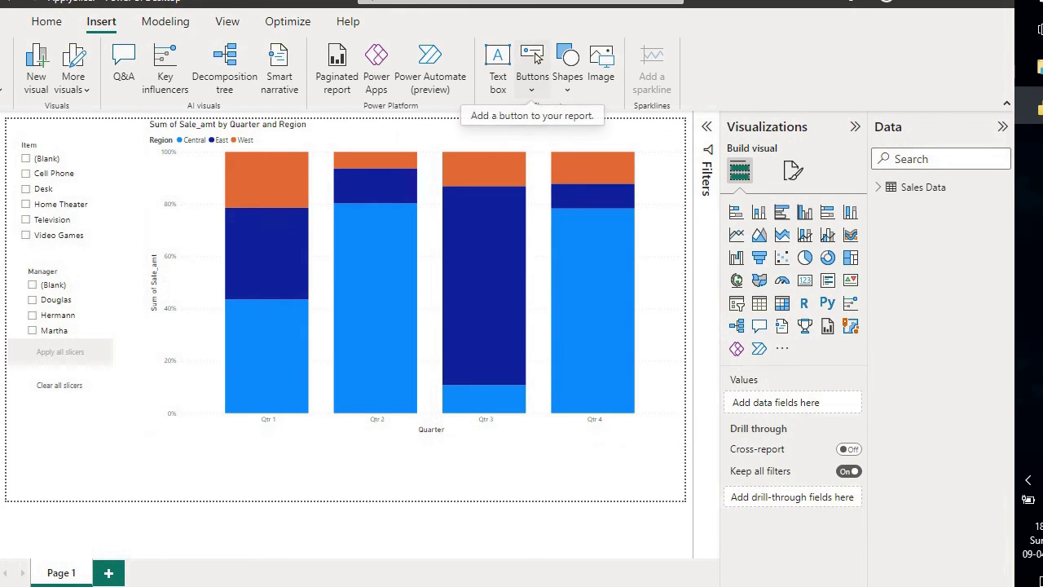
pyautogui.click(534, 65)
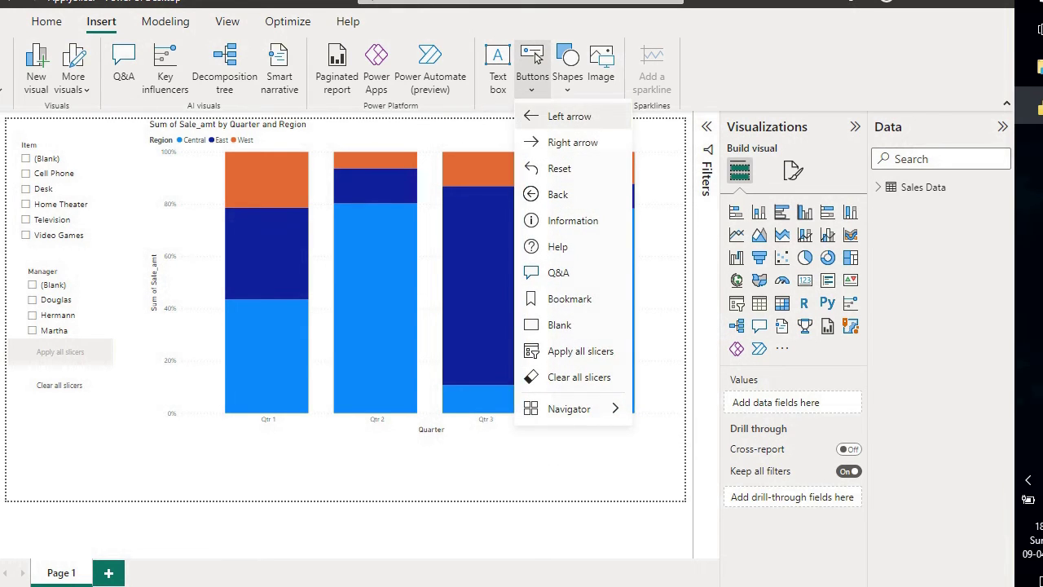
pyautogui.click(569, 116)
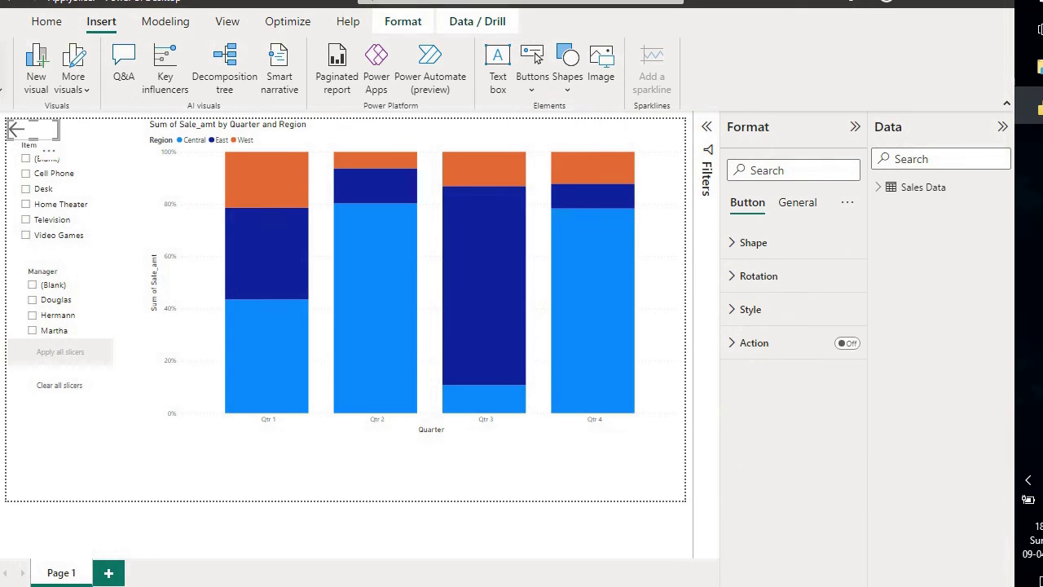
pyautogui.moveTo(32, 148); pyautogui.dragTo(39, 458)
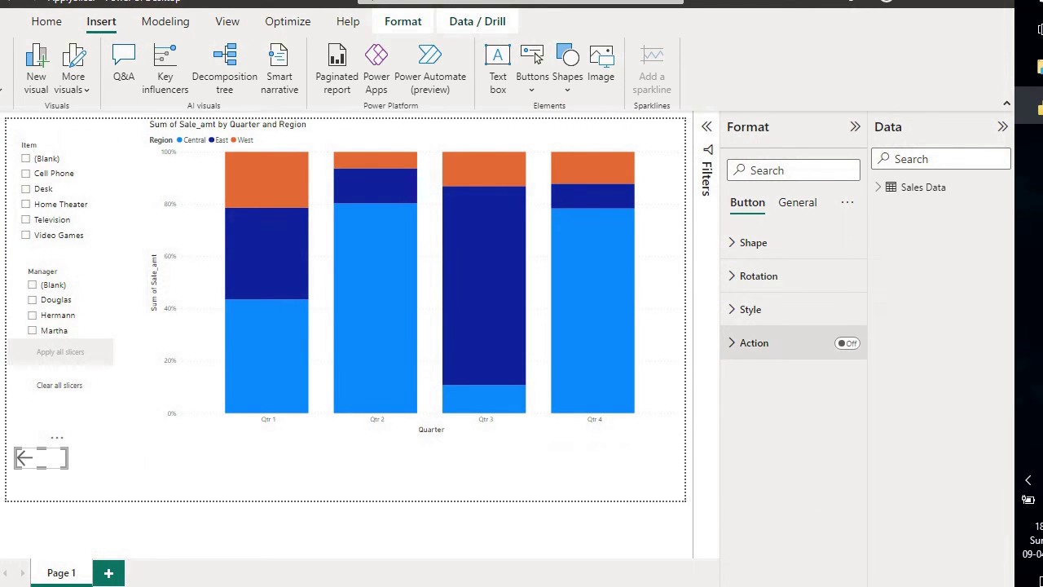
pyautogui.click(754, 342)
pyautogui.click(754, 342)
pyautogui.click(753, 342)
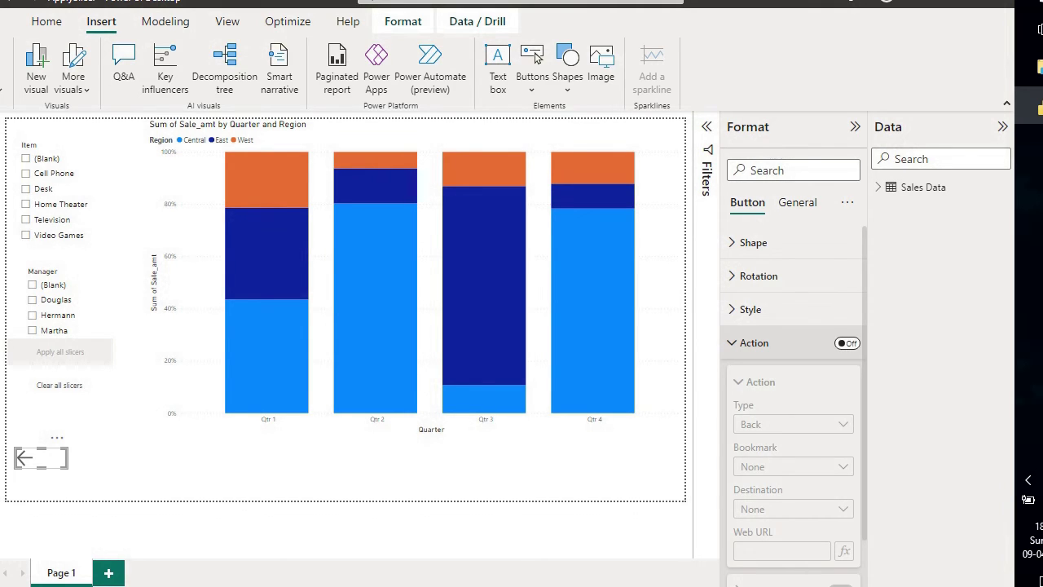
pyautogui.click(846, 343)
pyautogui.click(792, 423)
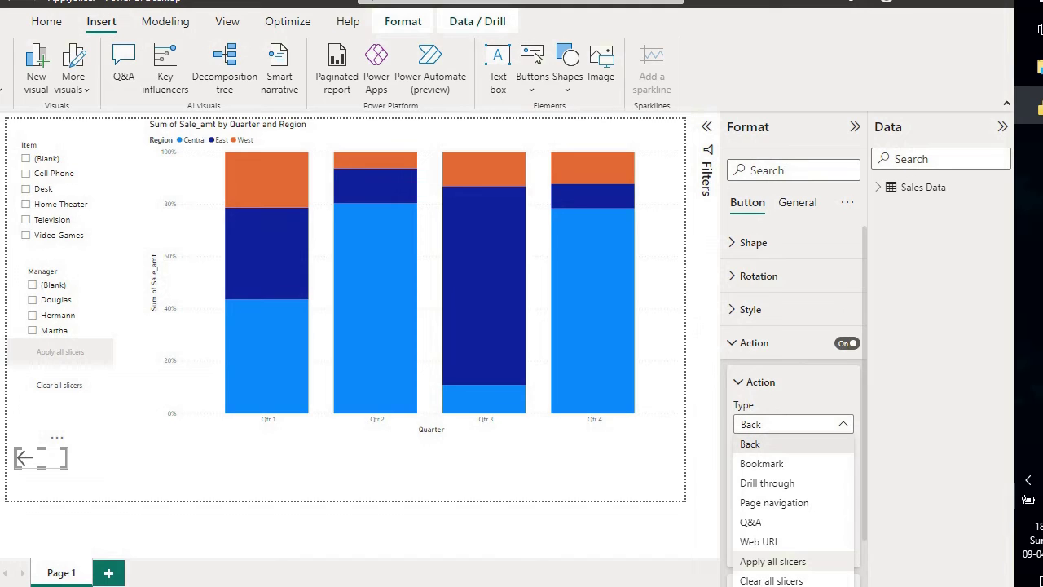
pyautogui.click(770, 580)
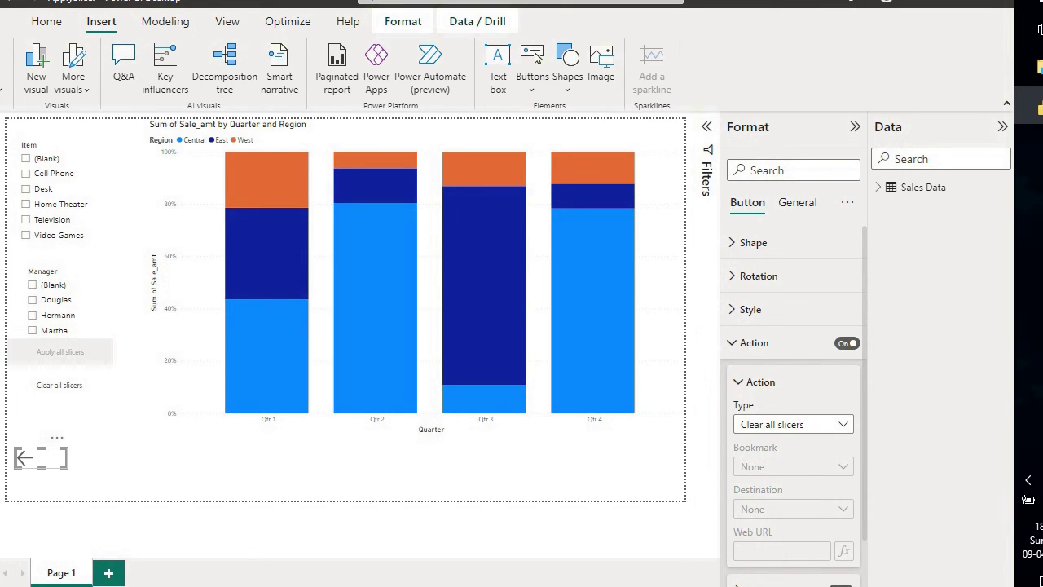
pyautogui.press('Delete')
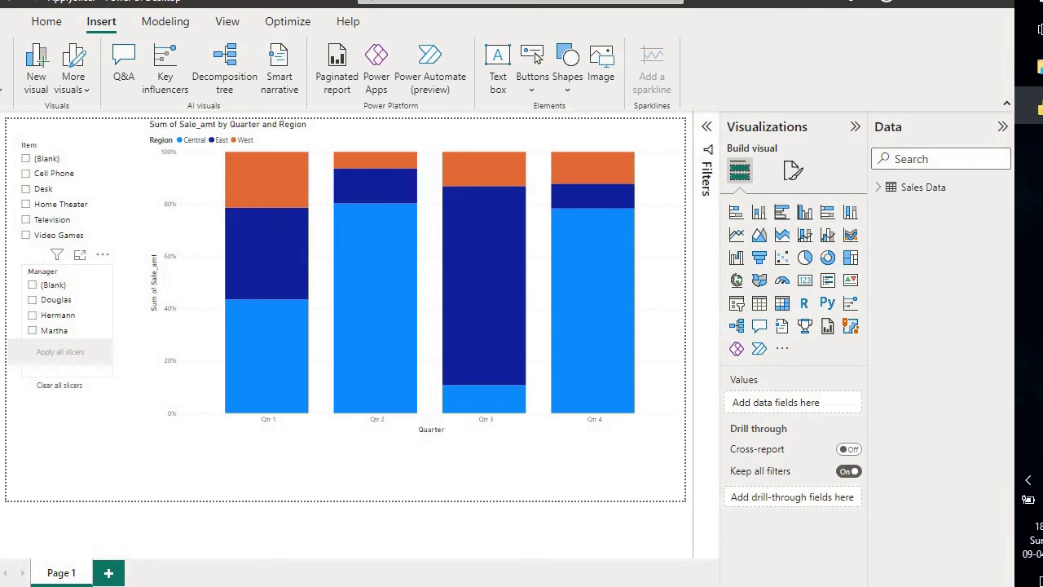
# Delete the Apply all slicers button, accepting the warning, then delete the Clear all slicers button.
pyautogui.click(60, 351)
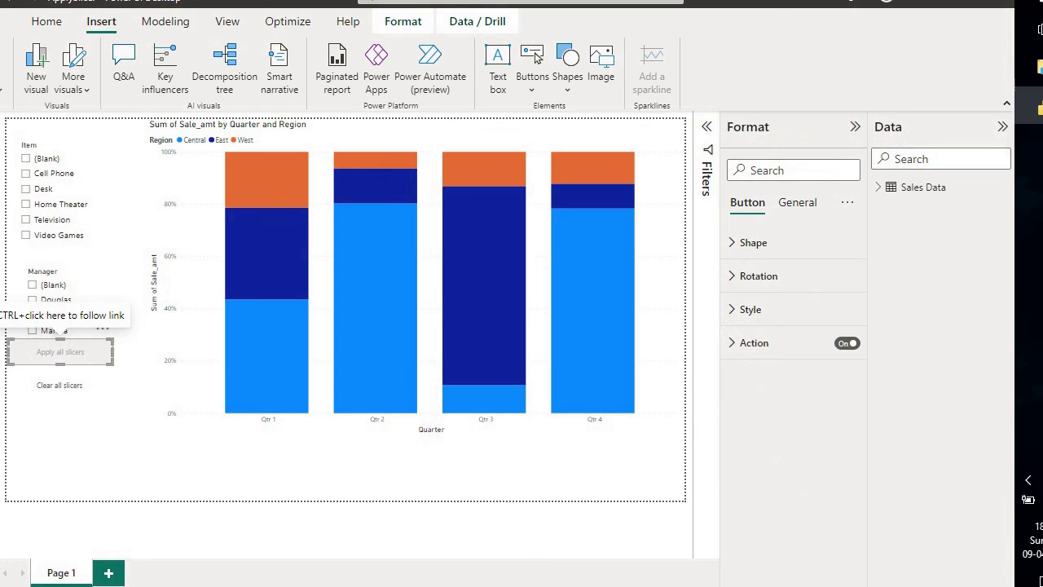
pyautogui.press('Delete')
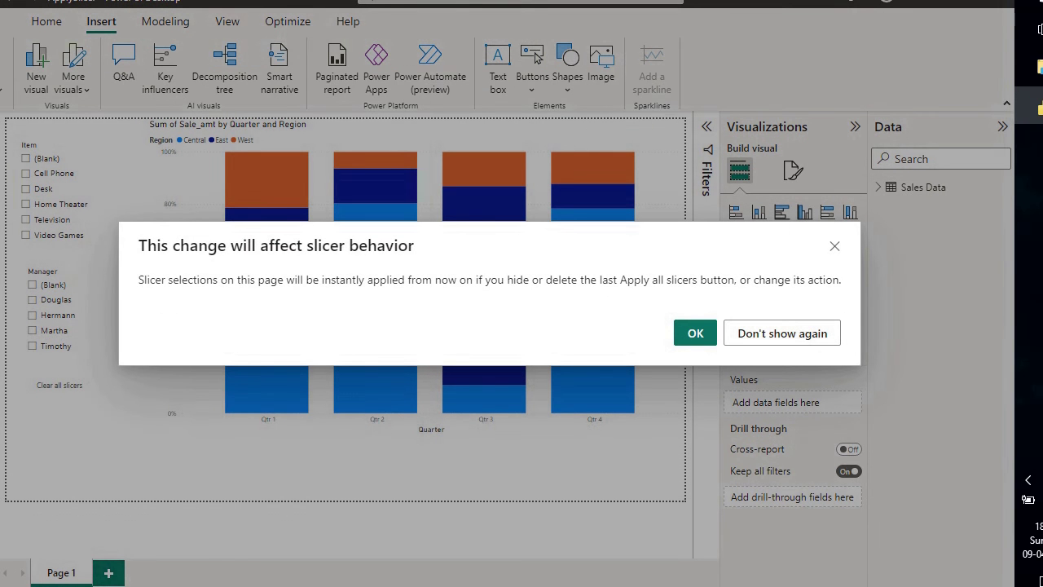
pyautogui.click(695, 332)
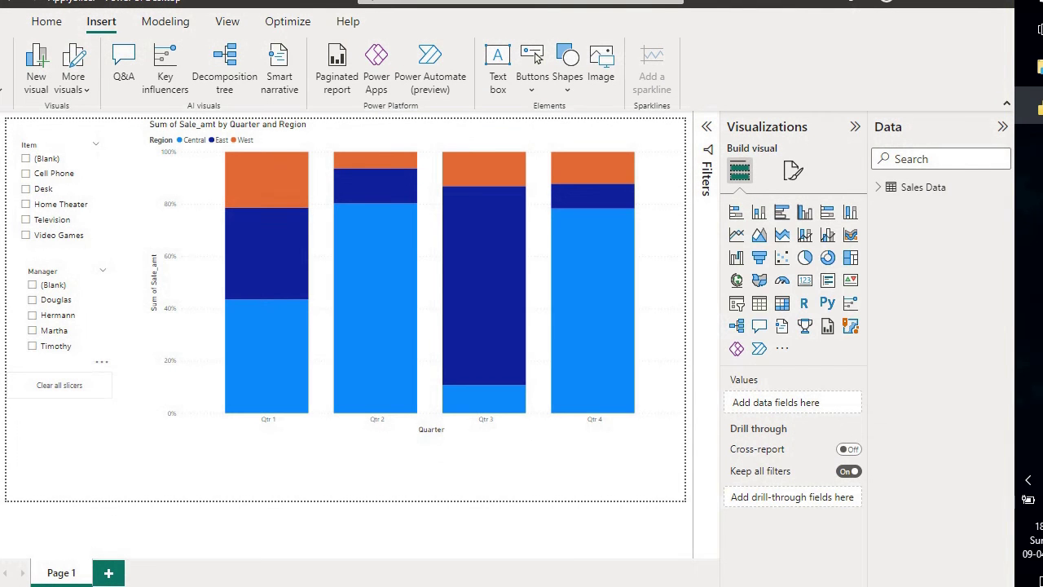
pyautogui.click(59, 385)
pyautogui.press('Delete')
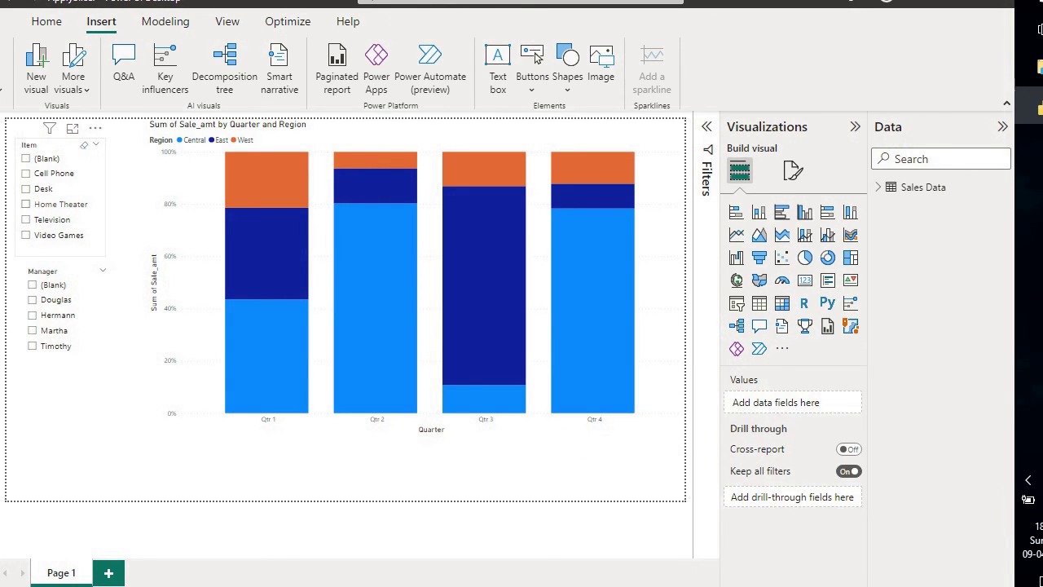
pyautogui.moveTo(61, 203)
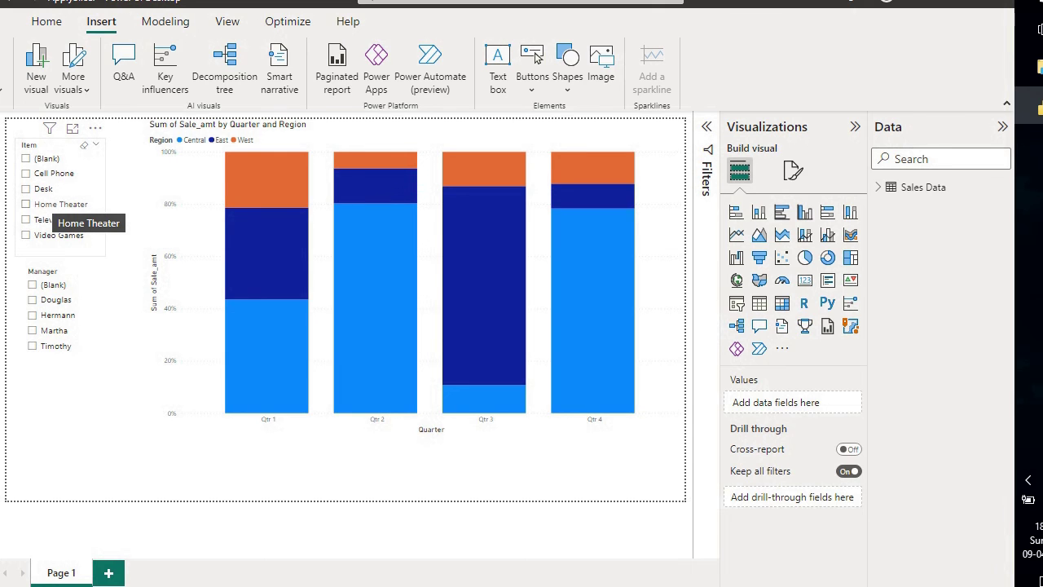
# Tick Home Theater in the Item slicer and Hermann in the Manager slicer.
pyautogui.click(45, 204)
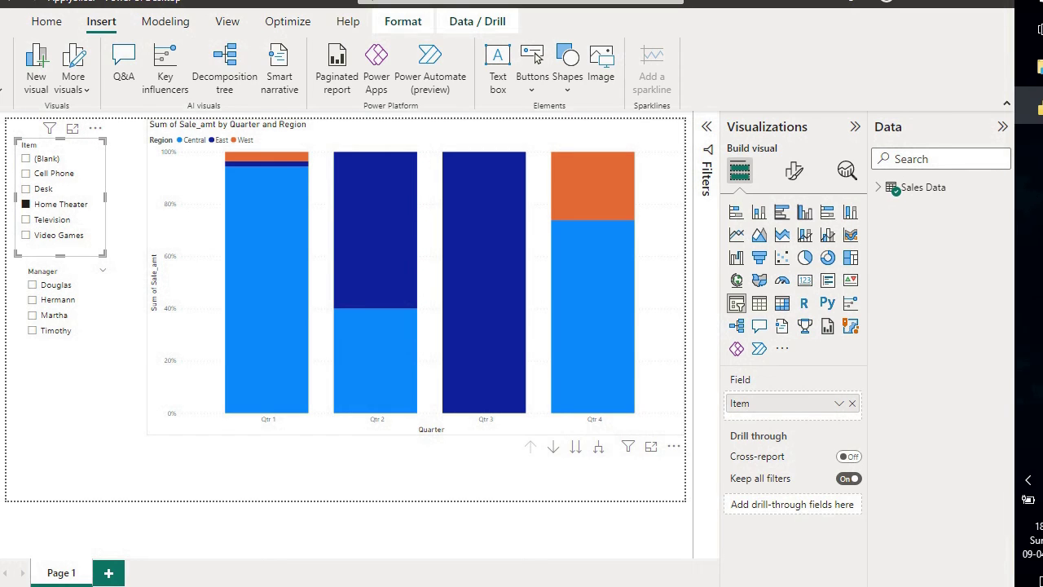
pyautogui.click(55, 300)
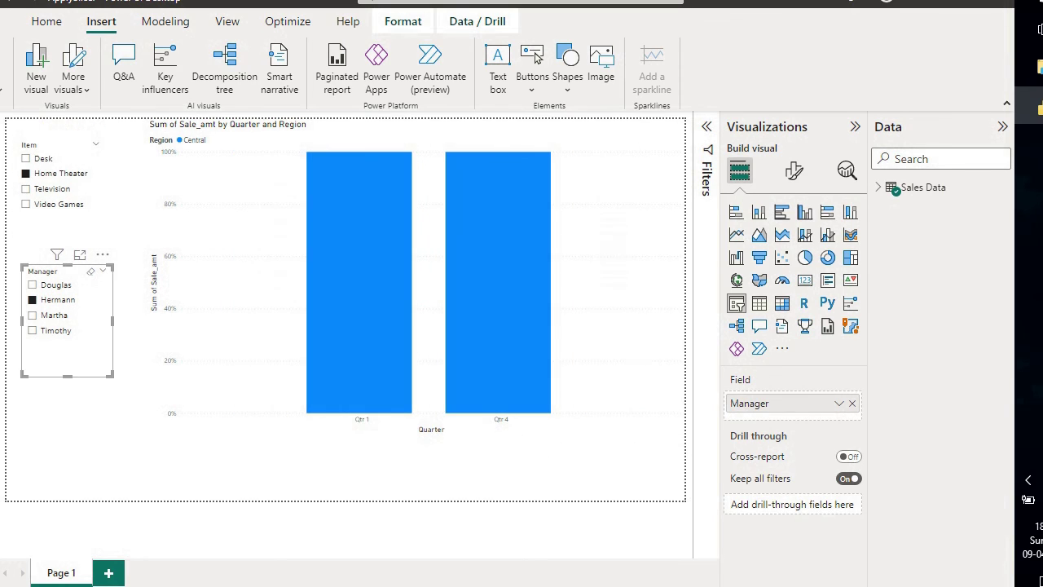